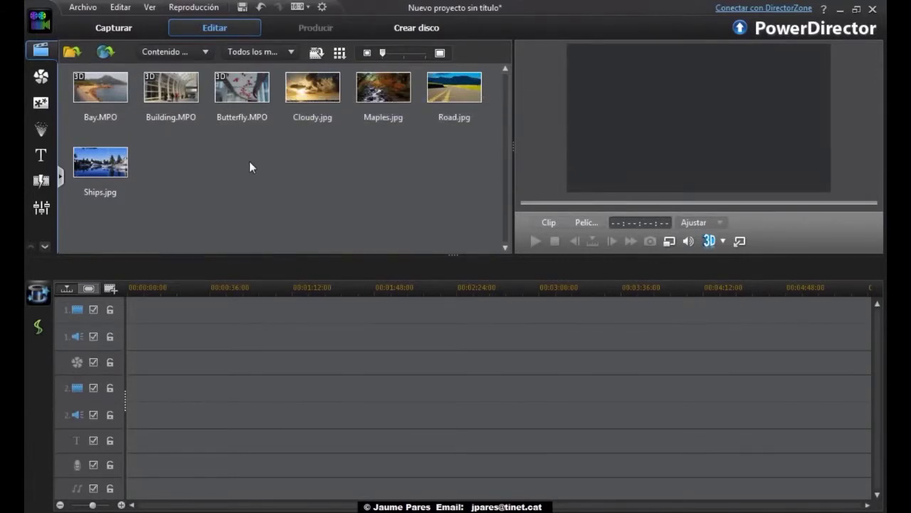
key("ctrl+a")
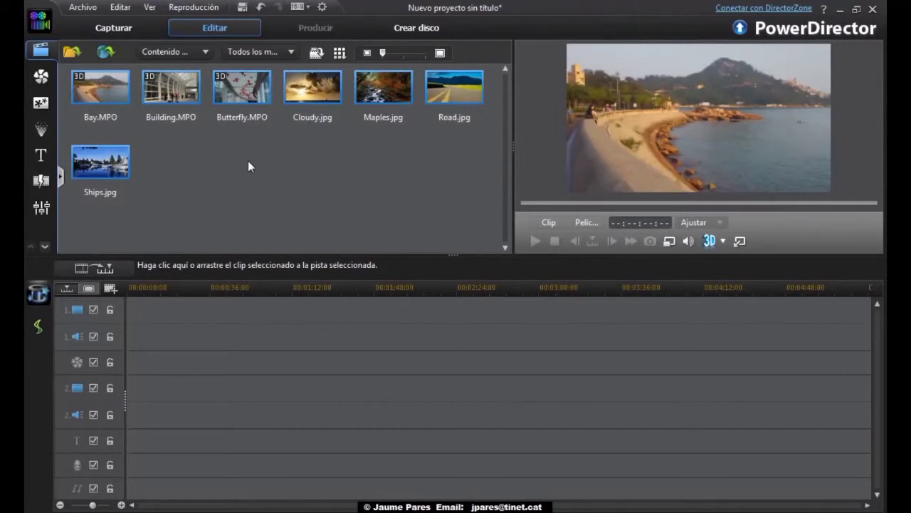
right_click(110, 87)
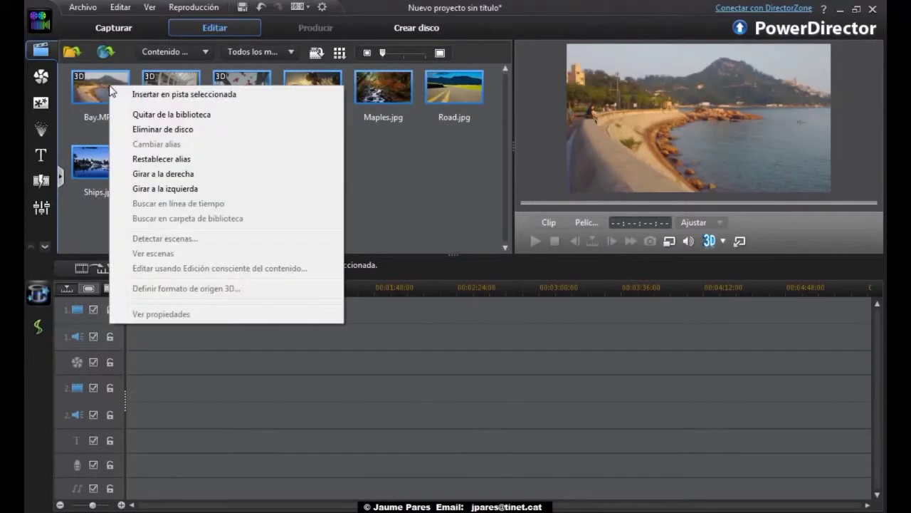
left_click(145, 97)
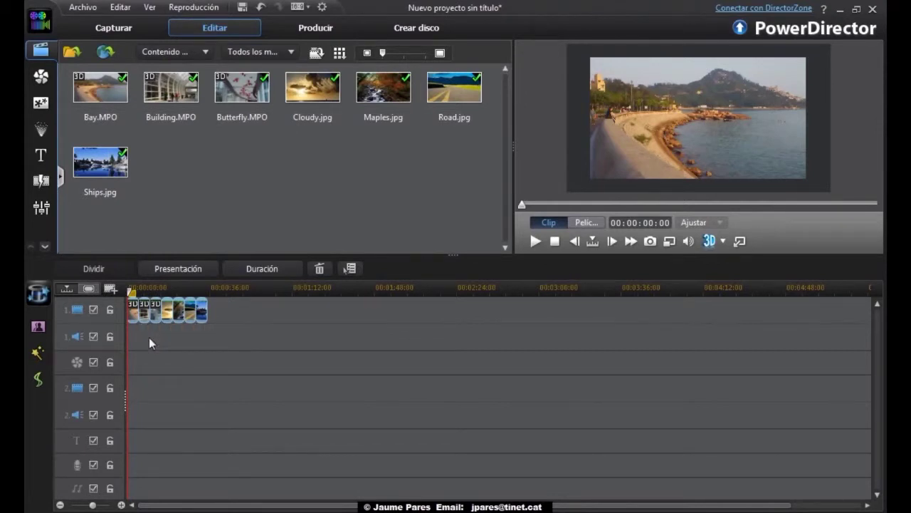
key("ctrl+z")
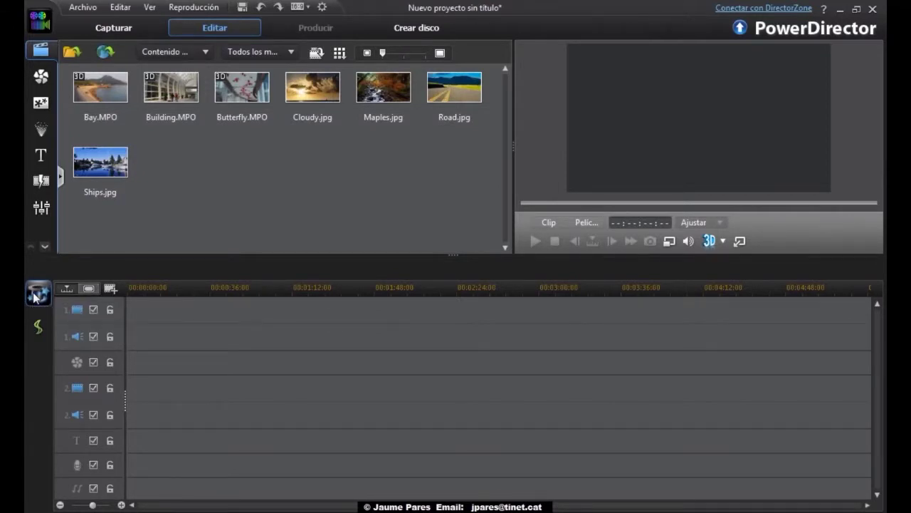
Insert all seven photos from the media library into the first video track.
left_click(97, 85)
key("ctrl+a")
right_click(100, 74)
left_click(138, 86)
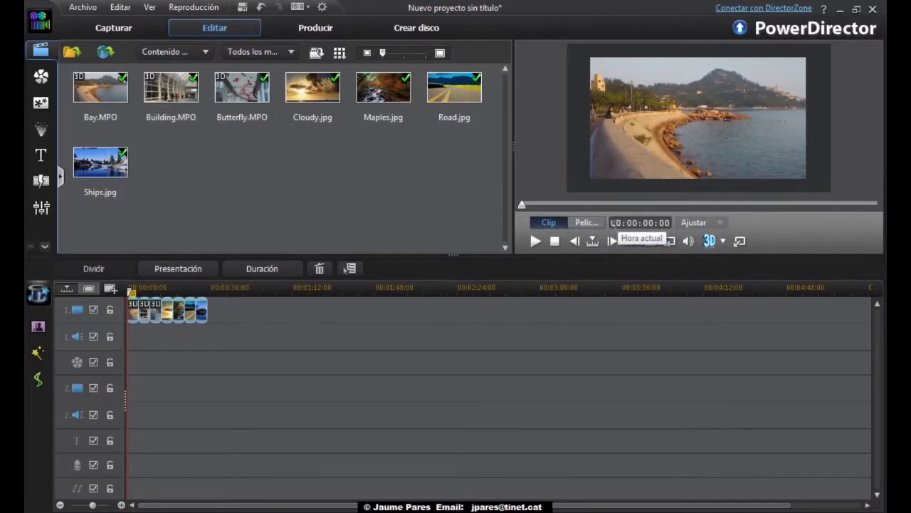
Play the timeline in movie mode to preview the inserted photos, and stop playback.
left_click(587, 222)
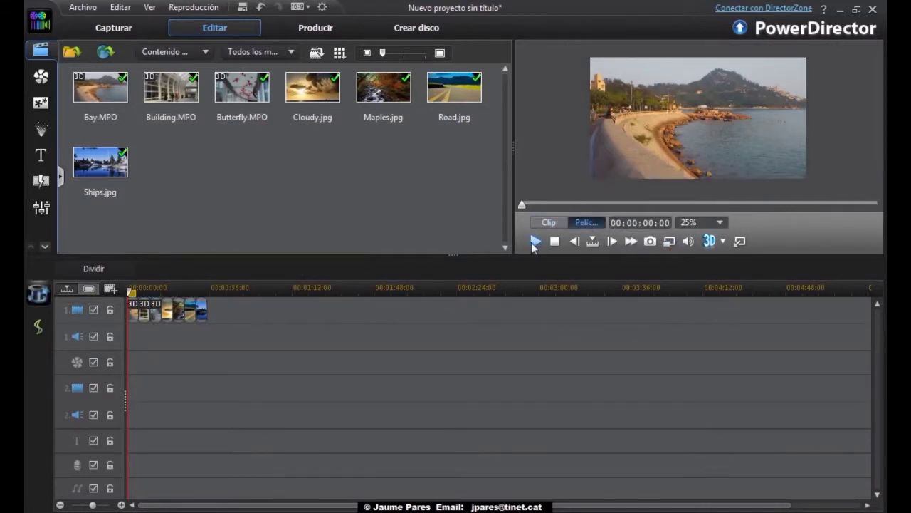
left_click(536, 241)
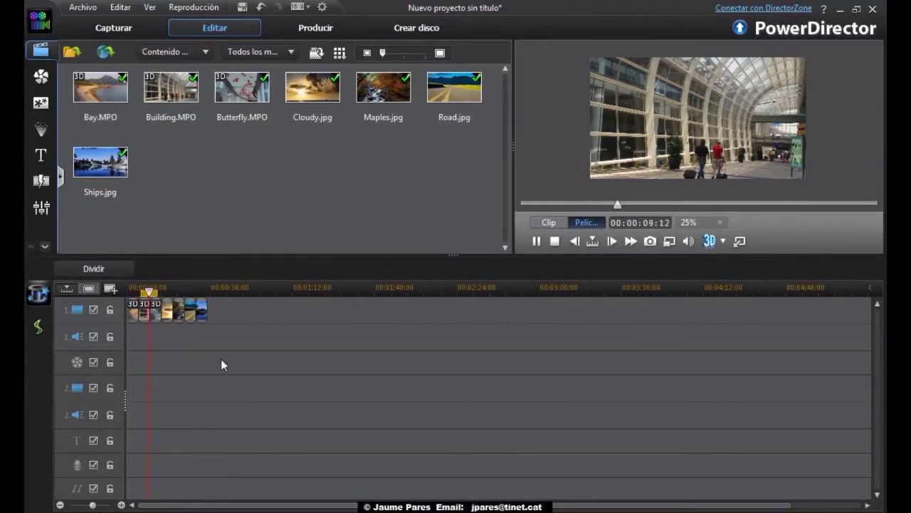
left_click(555, 241)
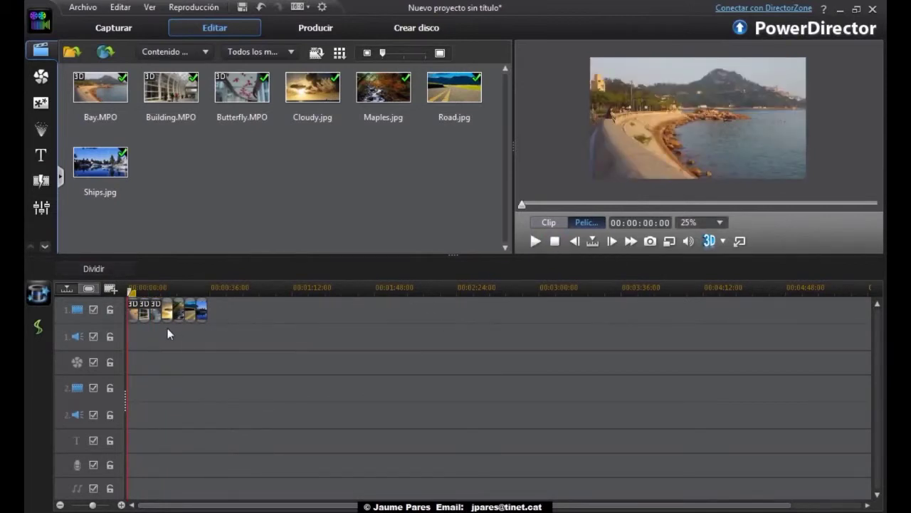
Open the slideshow creator for all the photos on the timeline and choose the Movimiento style.
left_click(134, 313)
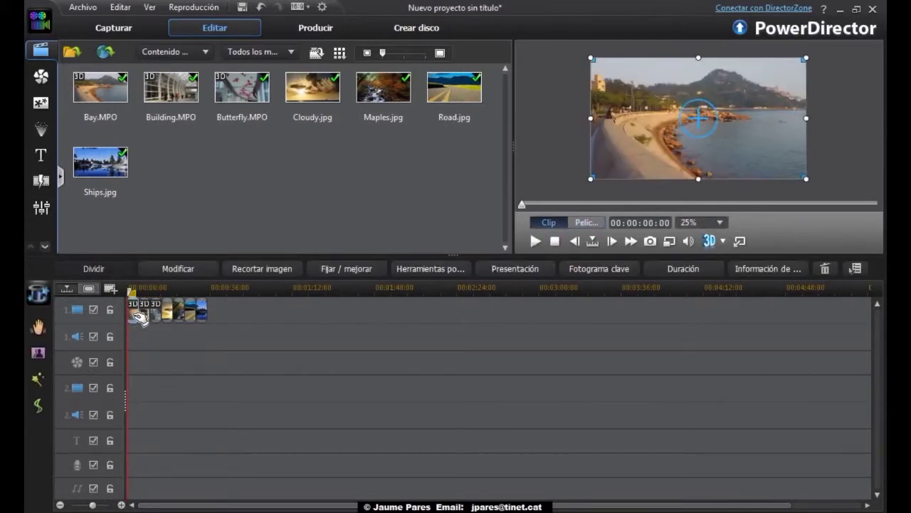
left_click(203, 312, "shift")
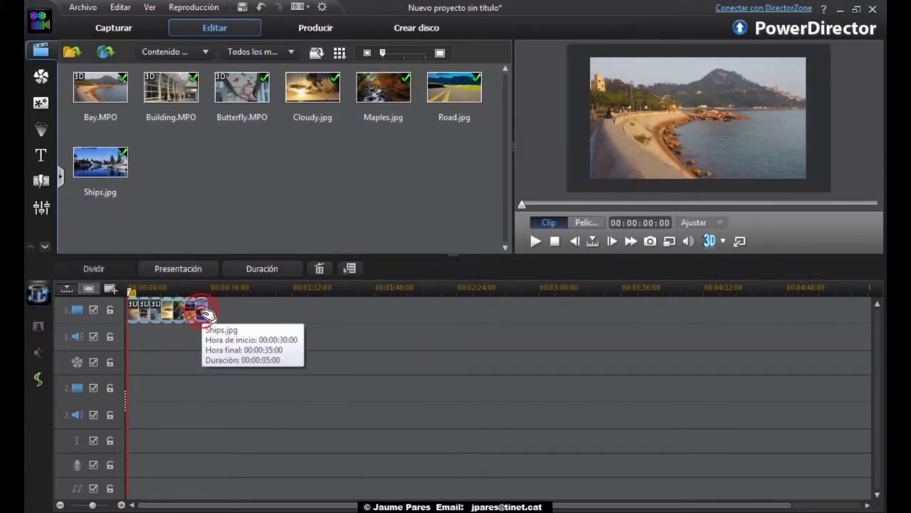
left_click(186, 272)
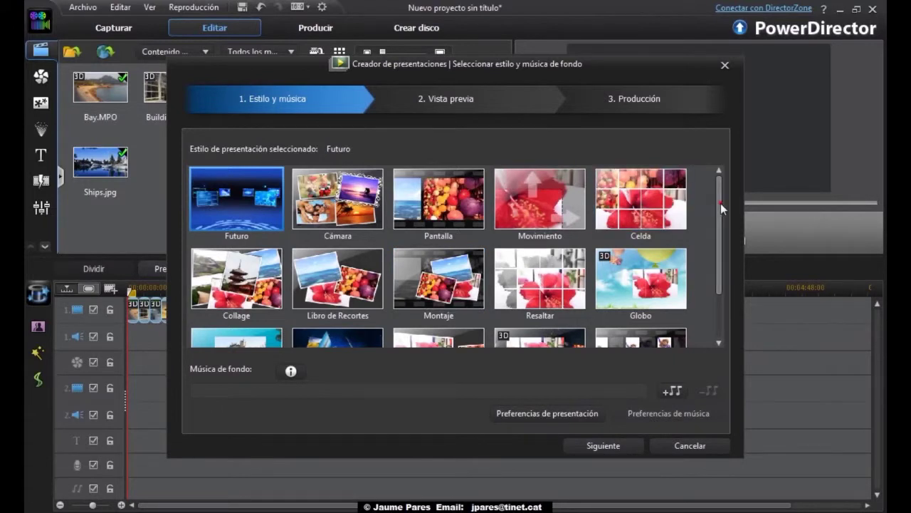
scroll(721, 203, "down", 2)
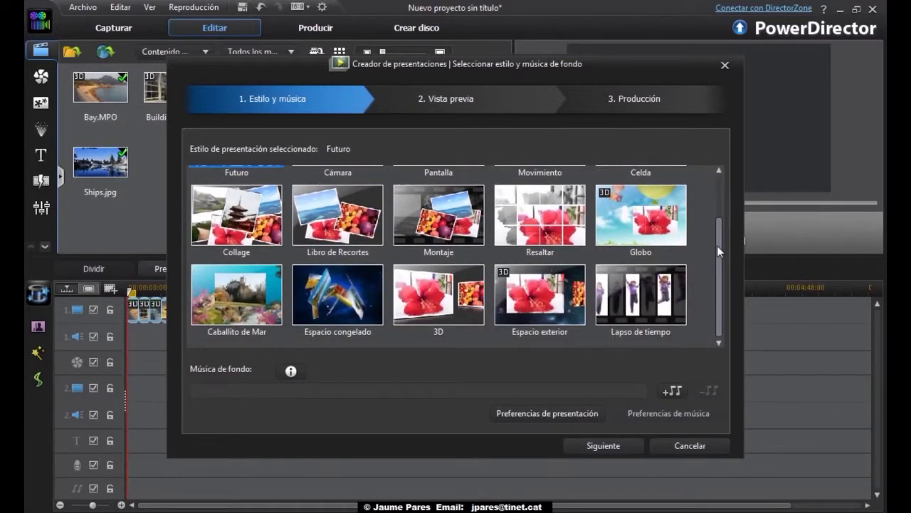
scroll(717, 246, "up", 2)
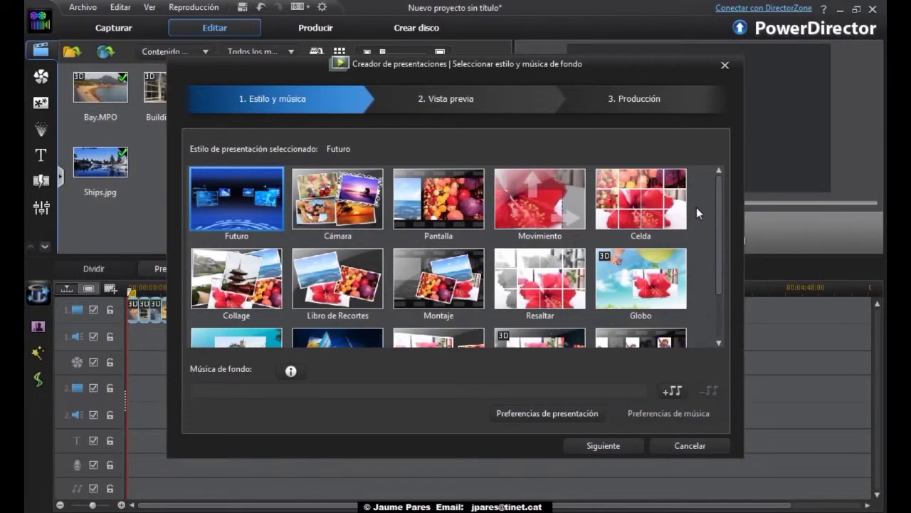
left_click(538, 213)
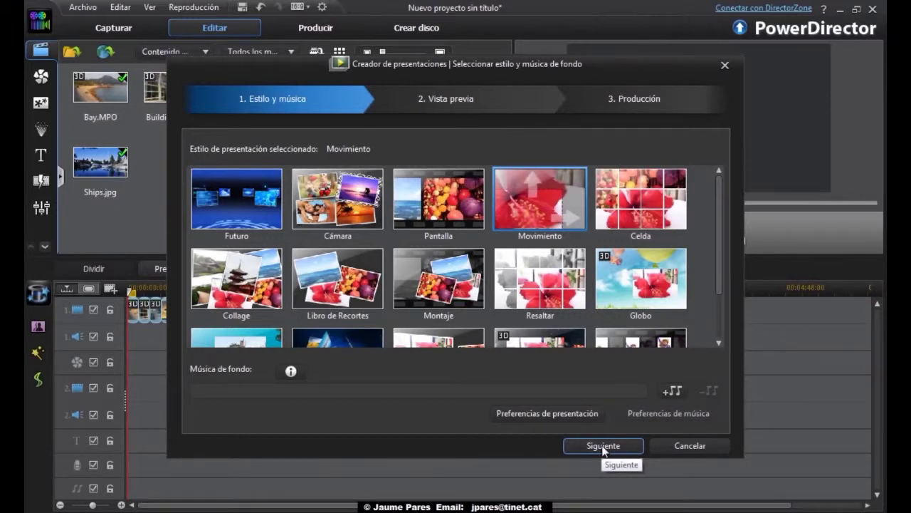
Add the audio file Alona Again from the De pelicules folder as the slideshow's background music.
left_click(666, 393)
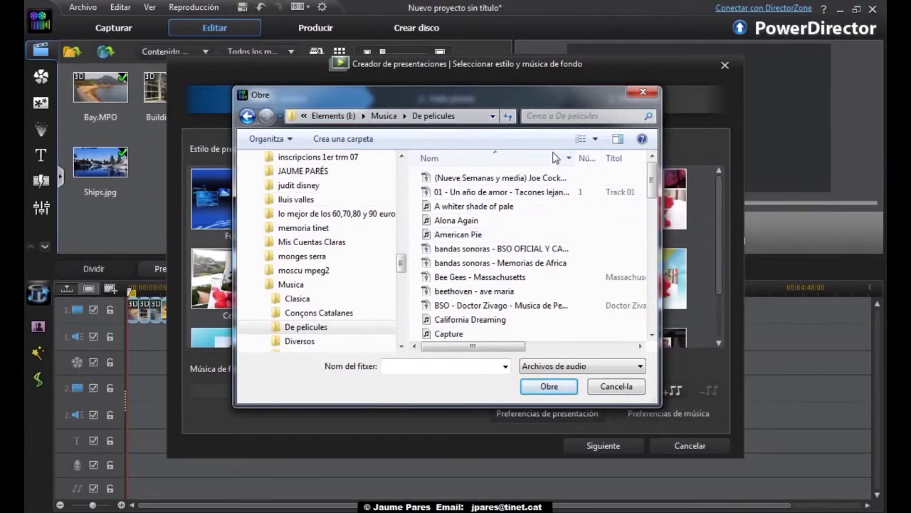
left_click(476, 222)
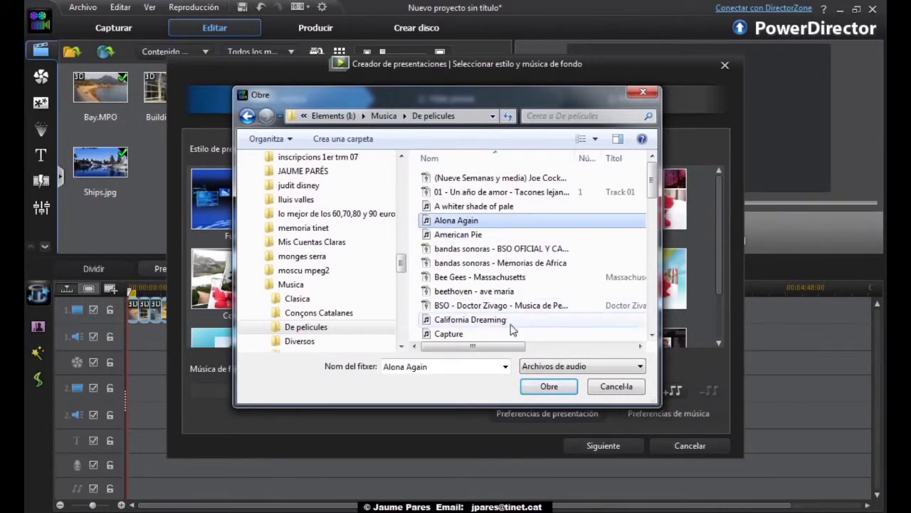
left_click(550, 389)
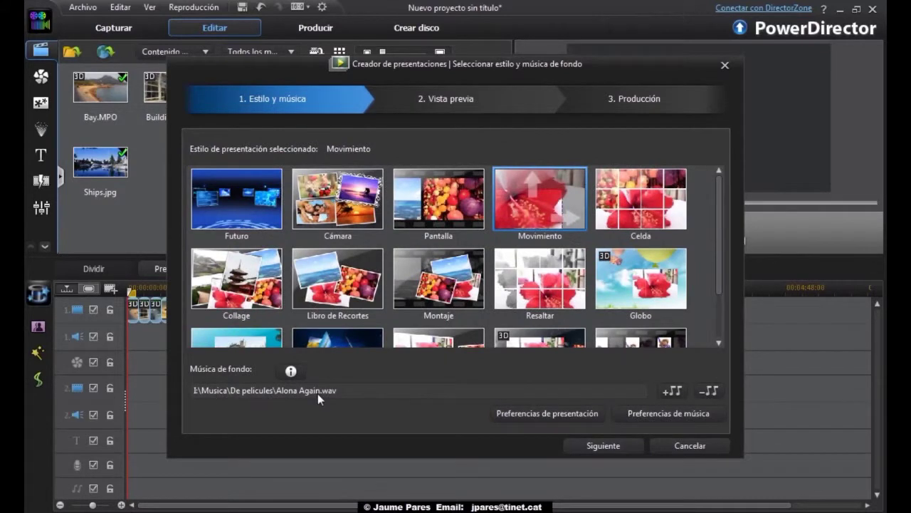
Advance to the slideshow preview, play it, and stop playback.
left_click(597, 443)
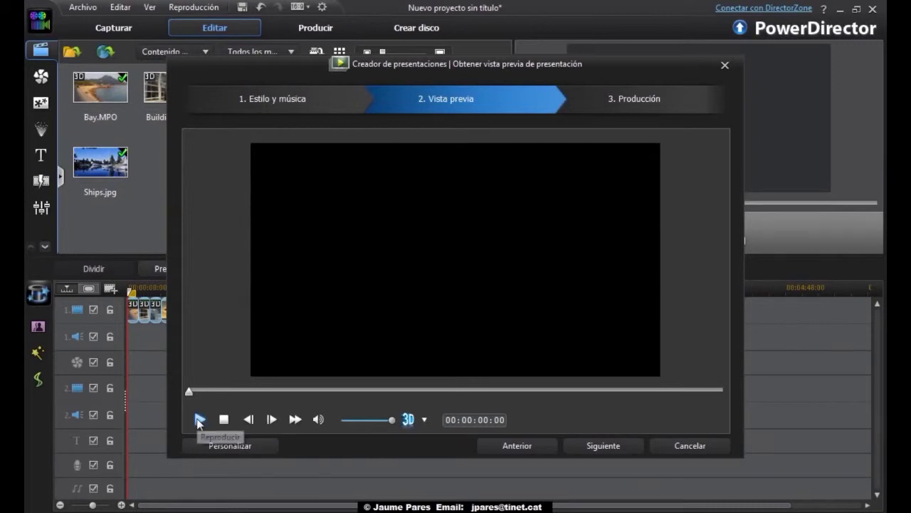
left_click(199, 420)
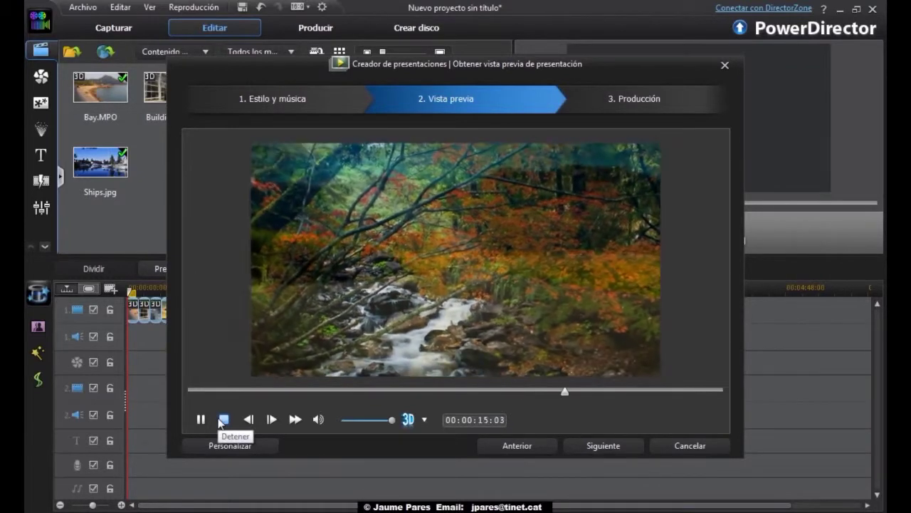
left_click(223, 419)
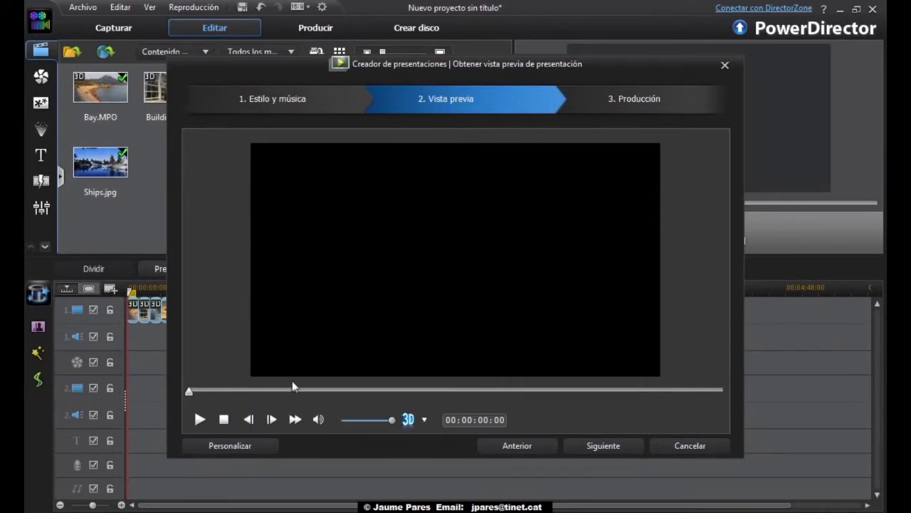
Complete the slideshow with the Producir vídeo option, accepting replacement of the selected timeline clips.
left_click(597, 446)
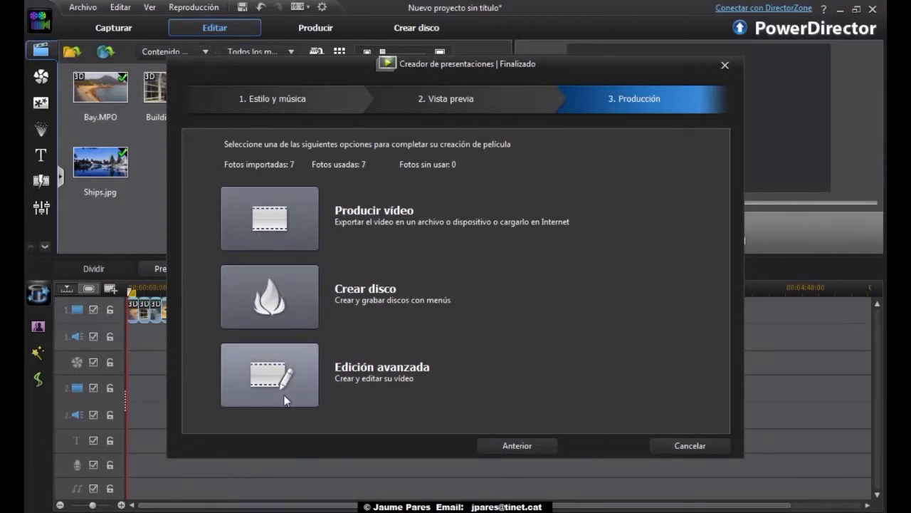
left_click(272, 221)
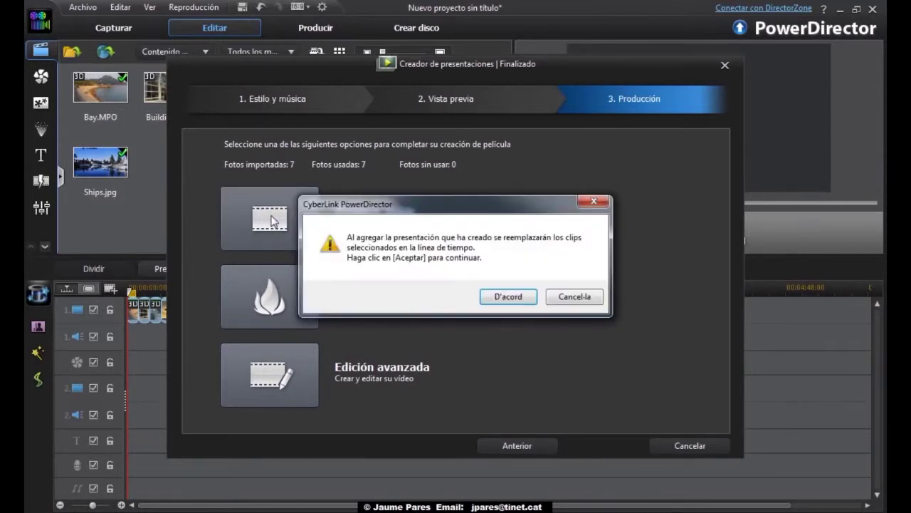
left_click(507, 297)
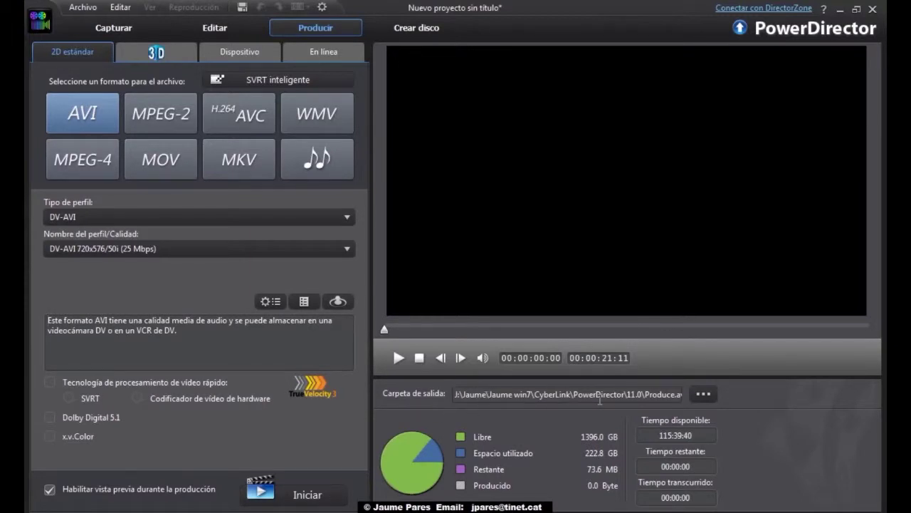
Set the output file to Produce in the PowerDirector 11.0 folder and start producing the DV-AVI video.
left_click(703, 396)
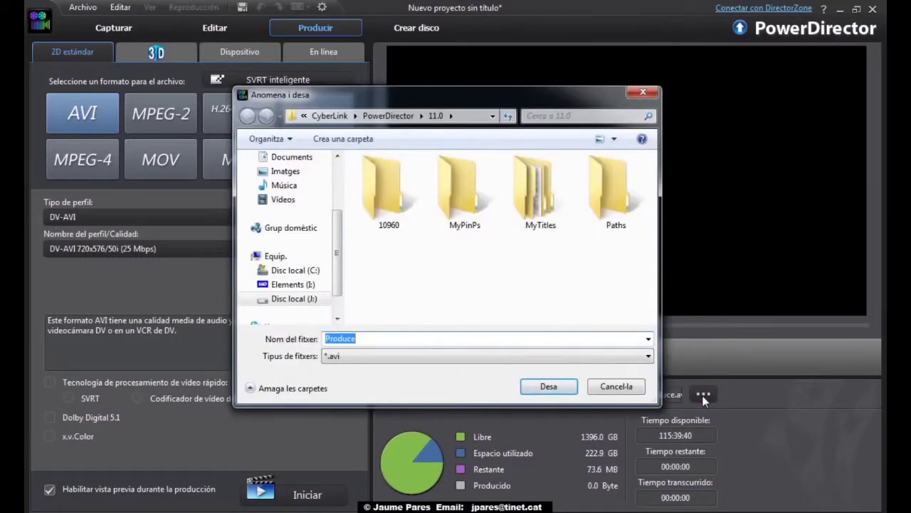
left_click(555, 388)
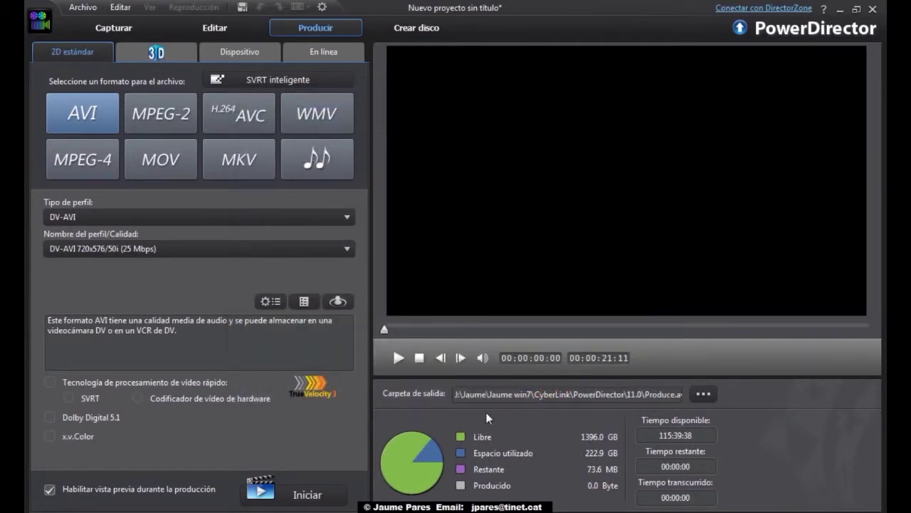
left_click(313, 498)
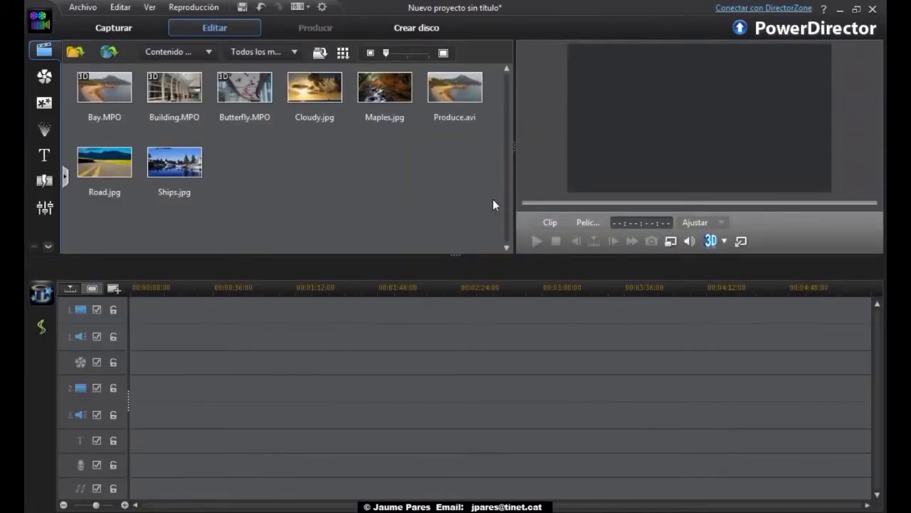
Place Produce.avi from the library on the first video track near the timeline's start and play the clip back.
mouse_move(442, 78)
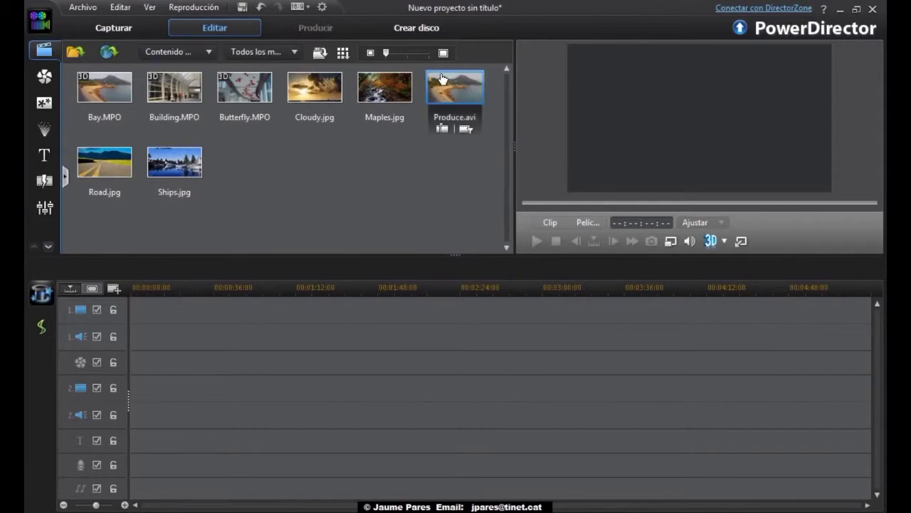
mouse_move(454, 122)
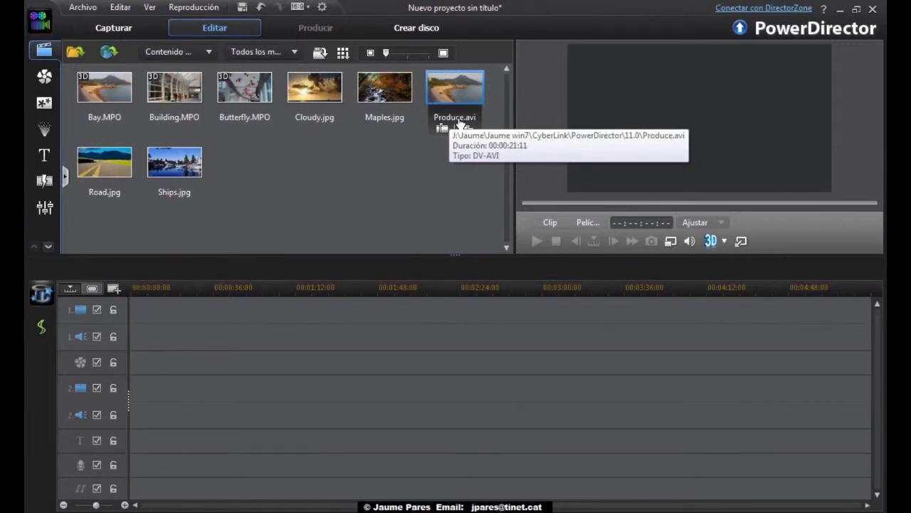
left_click_drag(459, 93, 139, 336)
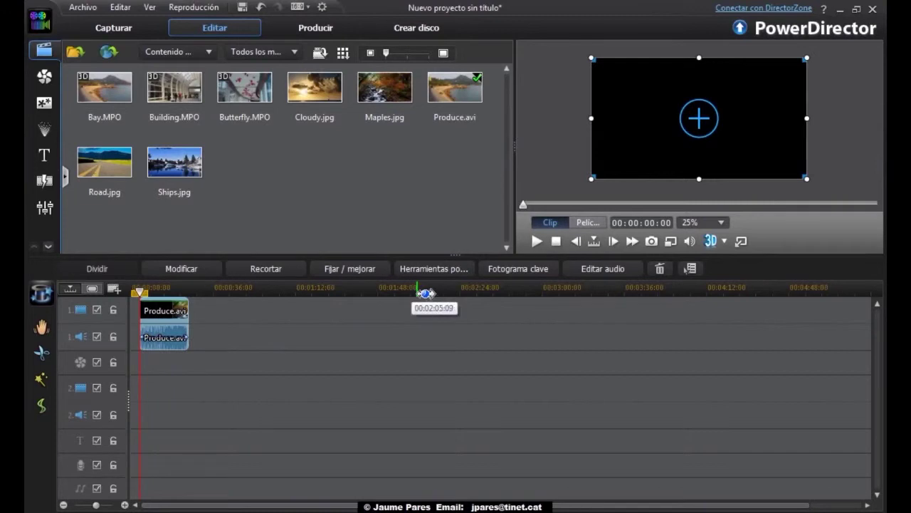
left_click(537, 242)
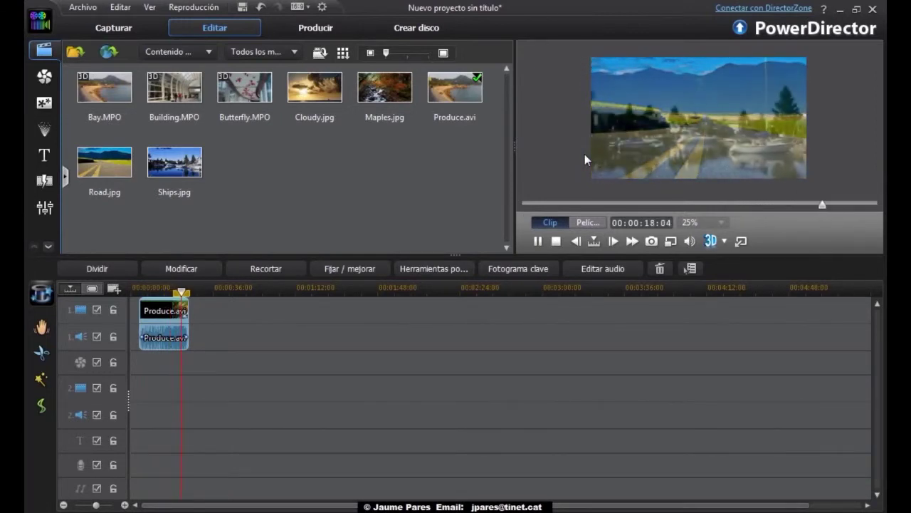
left_click(557, 241)
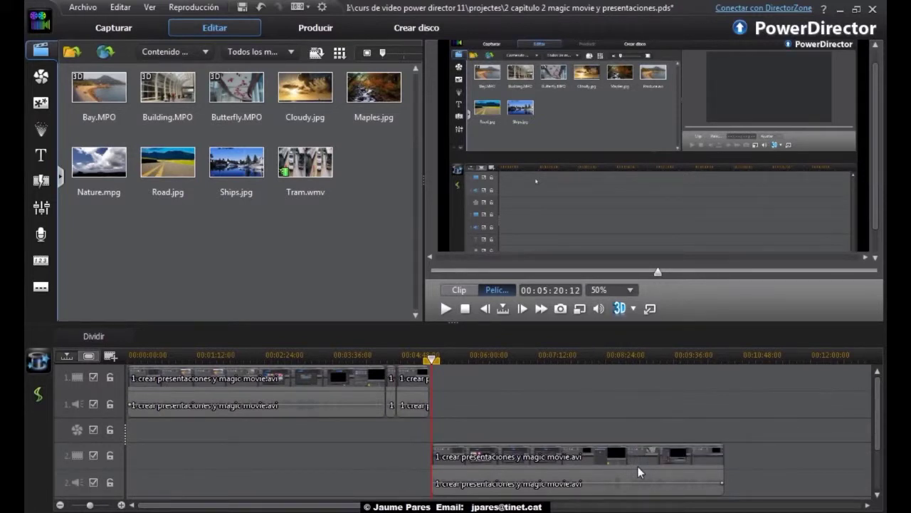
Start a Magic Movie from the media library, choose the Vacaciones style with the sailboats, and continue to the adjustment stage.
left_click(37, 360)
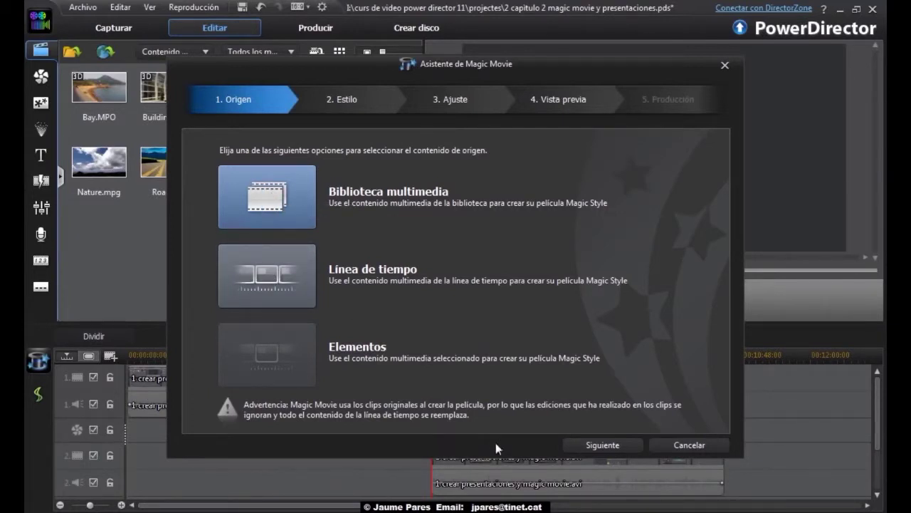
left_click(590, 448)
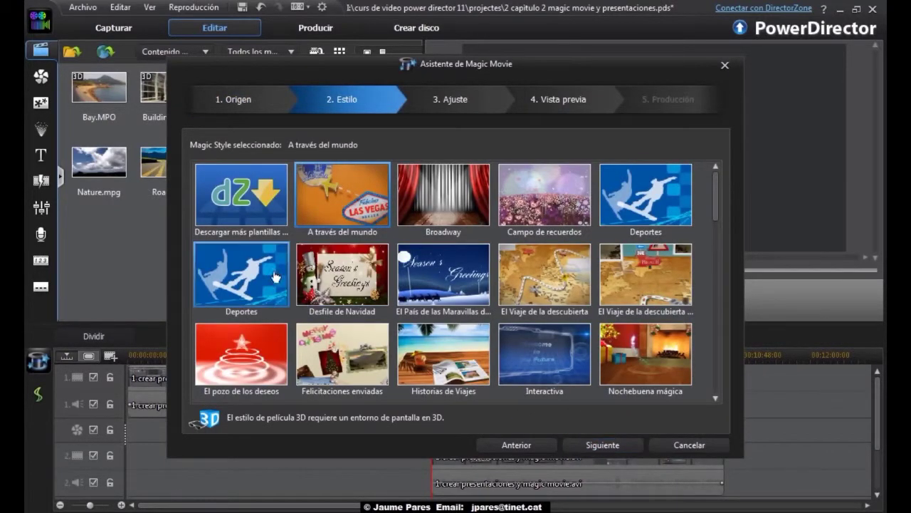
left_click_drag(715, 203, 715, 334)
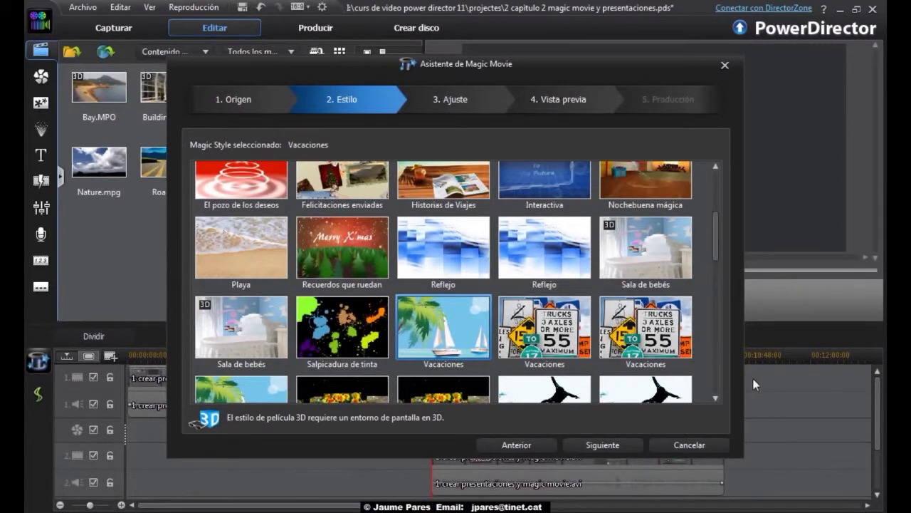
left_click(602, 445)
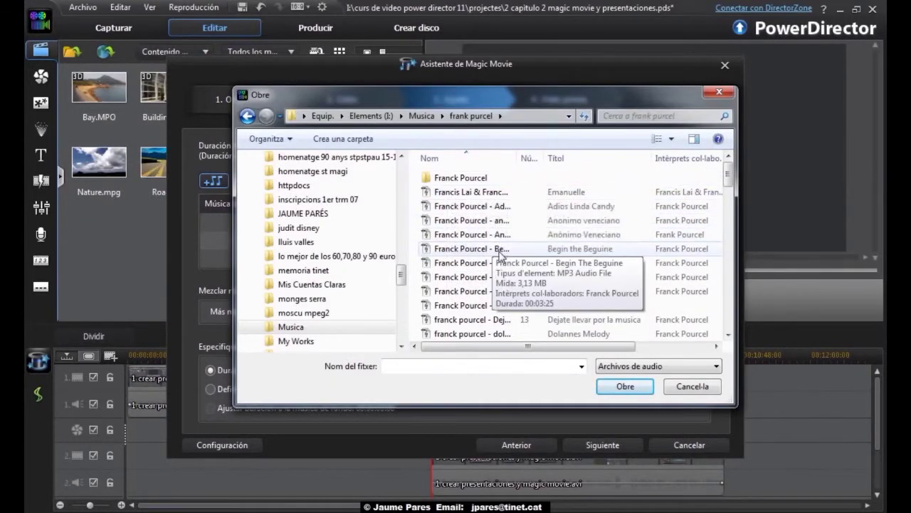
Add Franck Pourcel - Anónimo veneciano.mp3 as the background music and shift the audio mix towards the music.
left_click(457, 238)
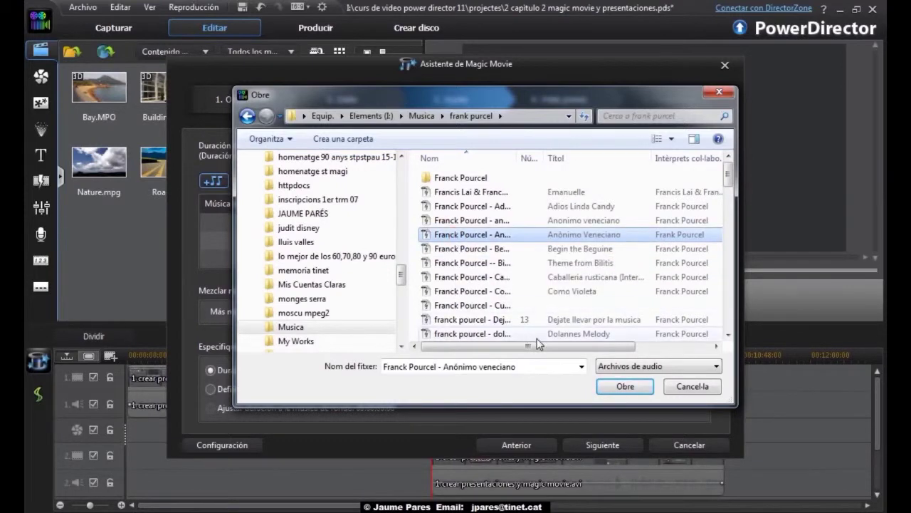
left_click(618, 388)
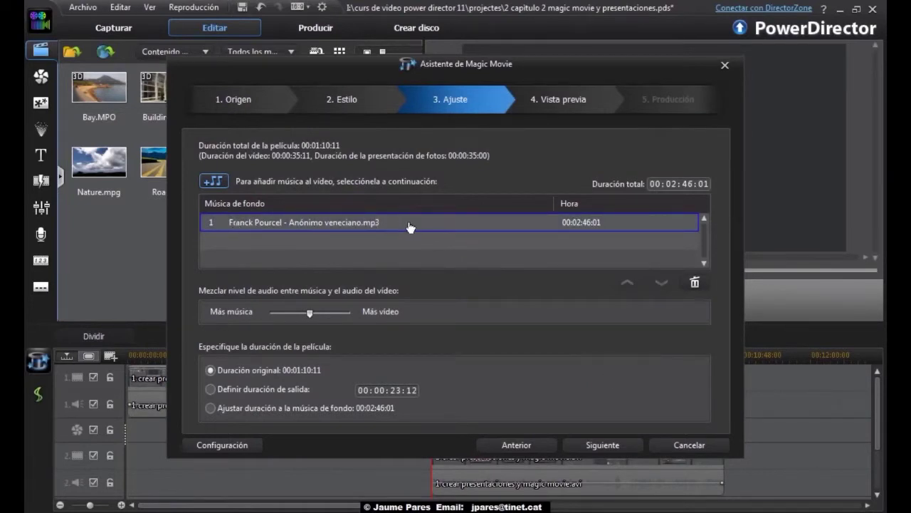
left_click(336, 314)
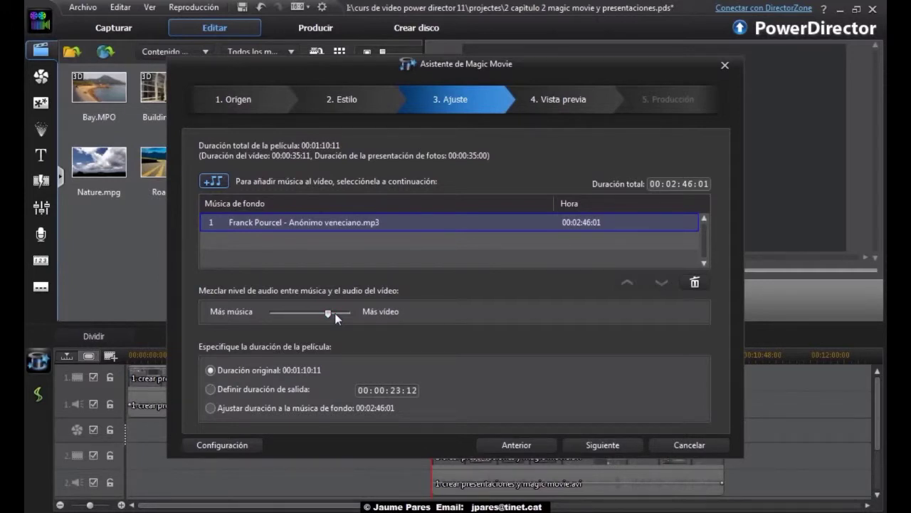
left_click(296, 314)
Continue to the Magic Movie preview, play it through, and set the opening title to "Mi viaje a canarias".
left_click(603, 445)
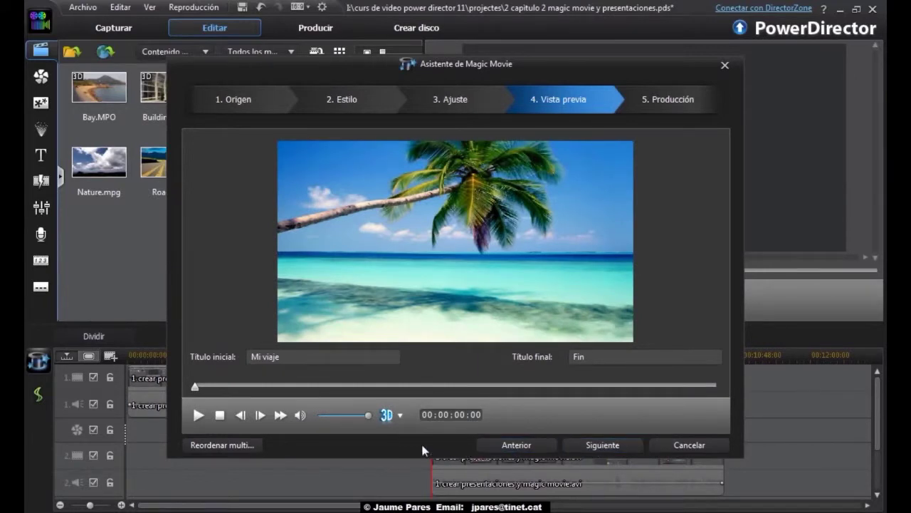
left_click(199, 416)
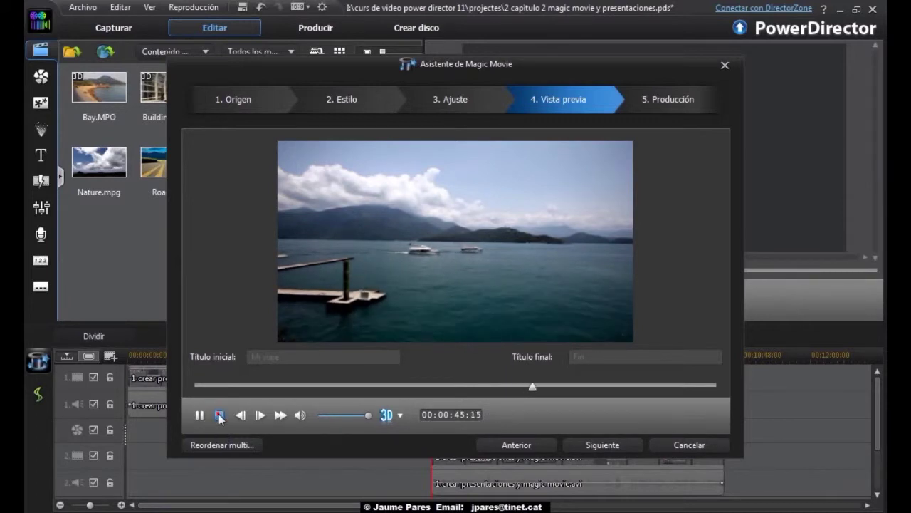
left_click(220, 415)
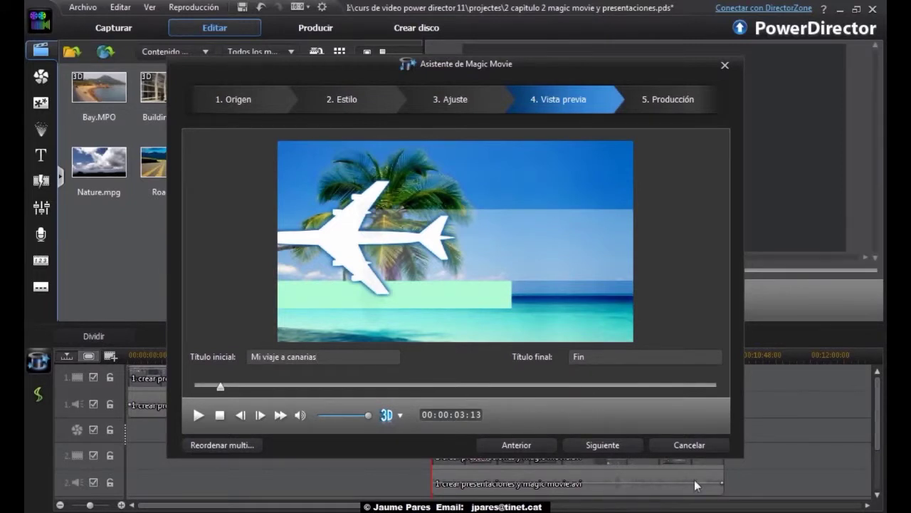
Complete the Magic Movie with the Producir vídeo option, accepting replacement of all timeline tracks.
left_click(612, 446)
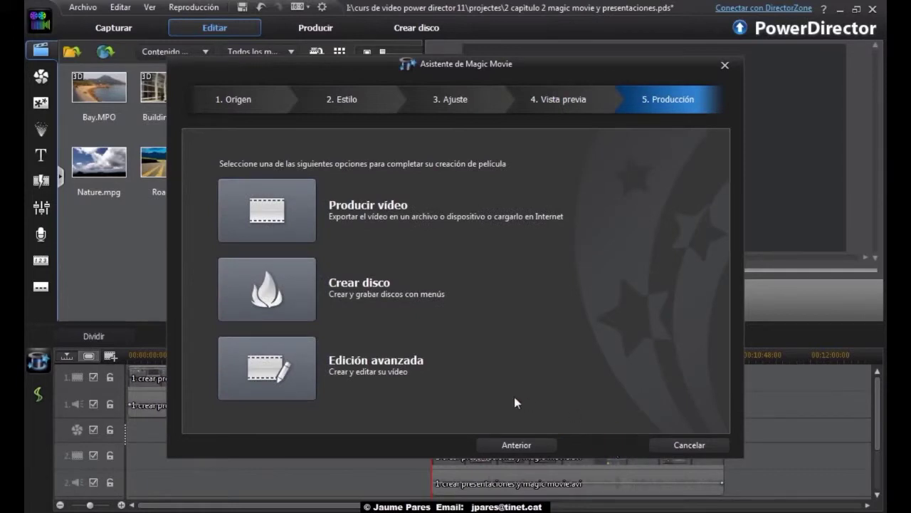
left_click(270, 208)
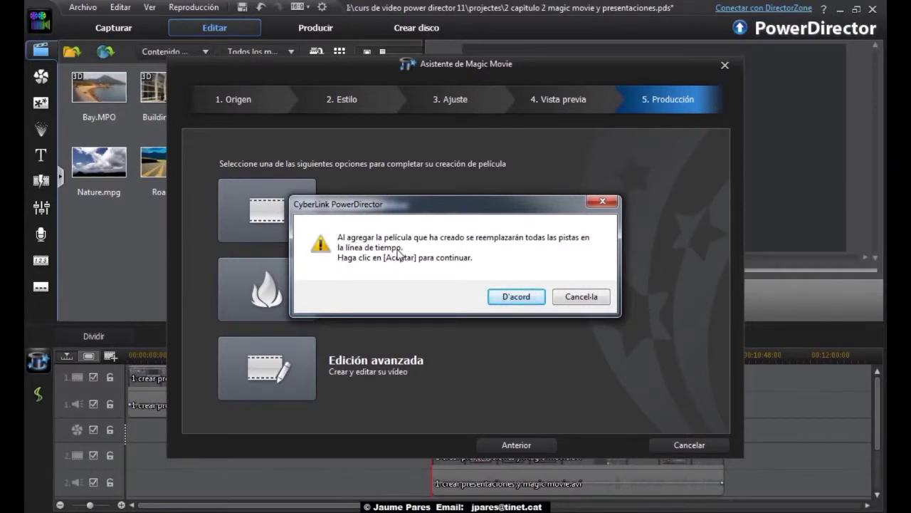
left_click(523, 300)
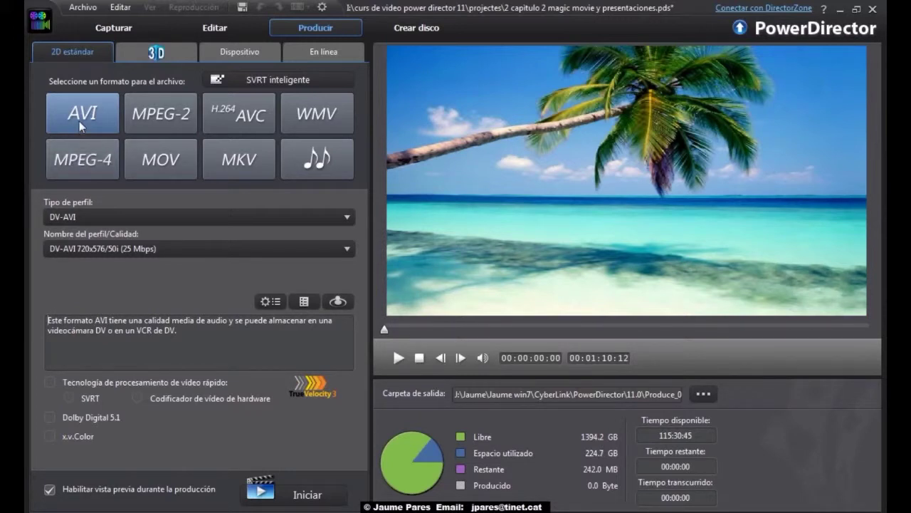
Choose the MPEG-4 format, save the output as Produce in the PowerDirector 11.0 folder, and start producing the video.
left_click(79, 160)
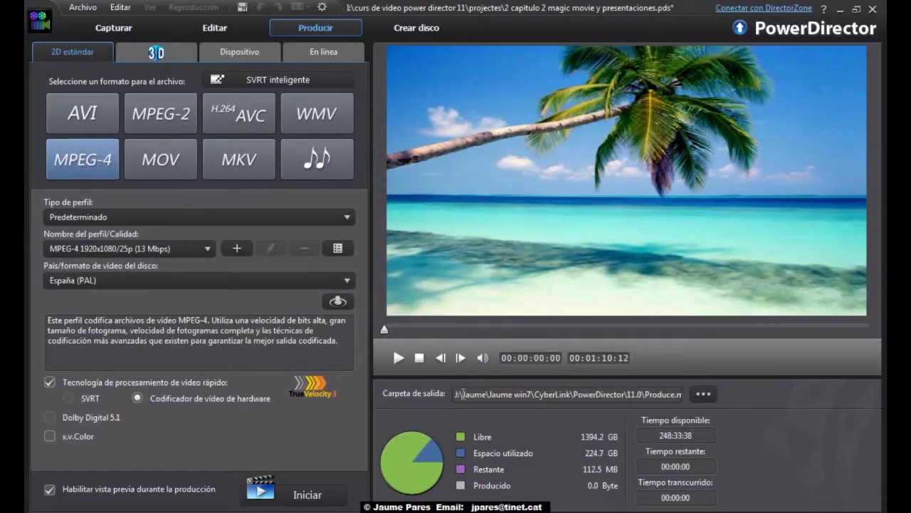
left_click(704, 394)
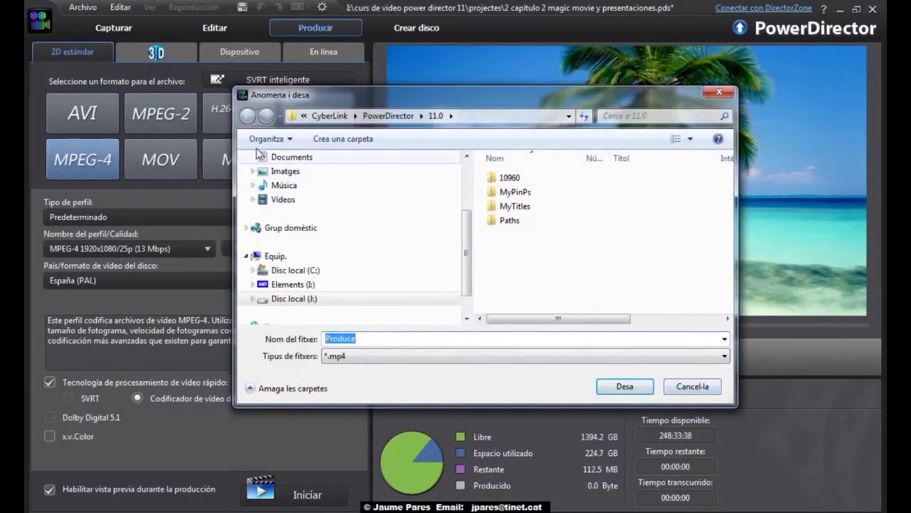
left_click(636, 387)
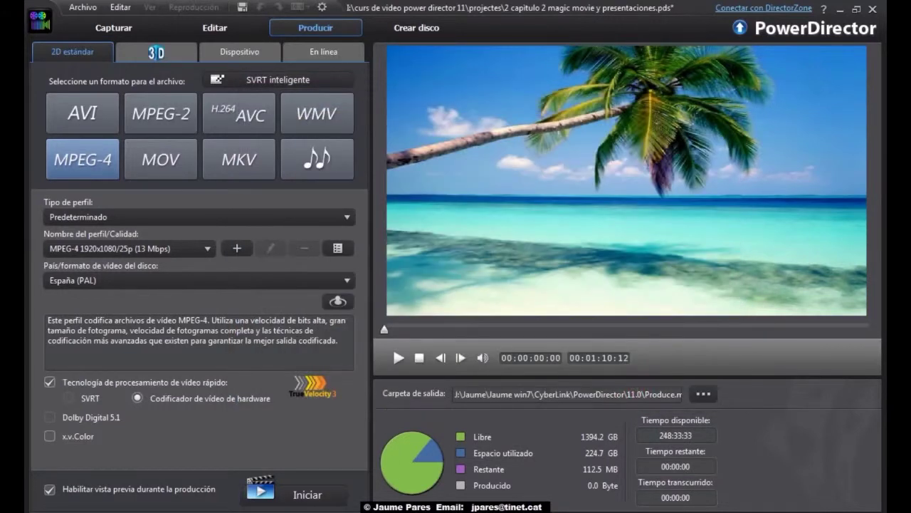
left_click(304, 495)
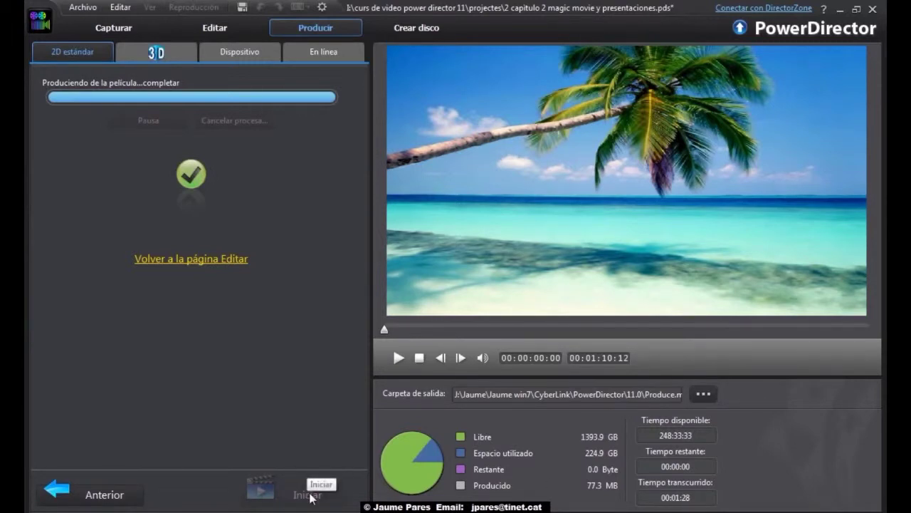
Return to the editing page and play back the produced Produce.mp4 clip from the media library.
left_click(175, 259)
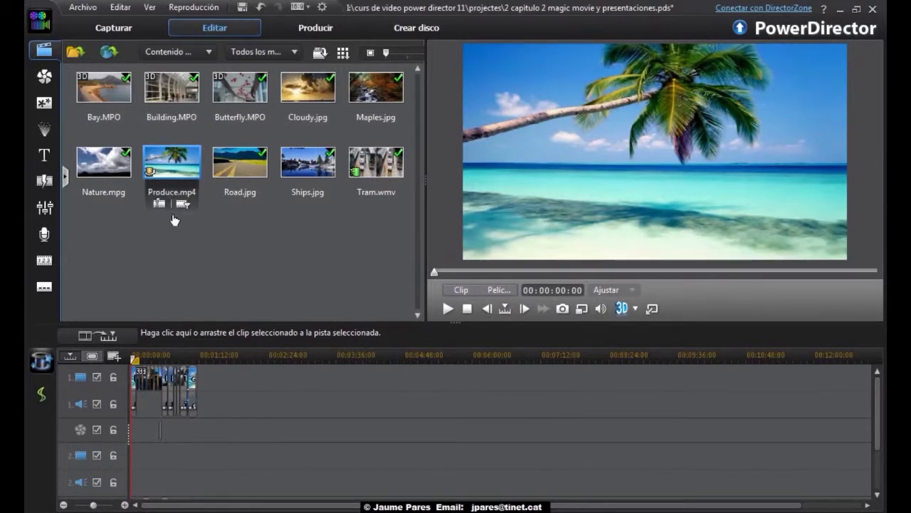
mouse_move(175, 197)
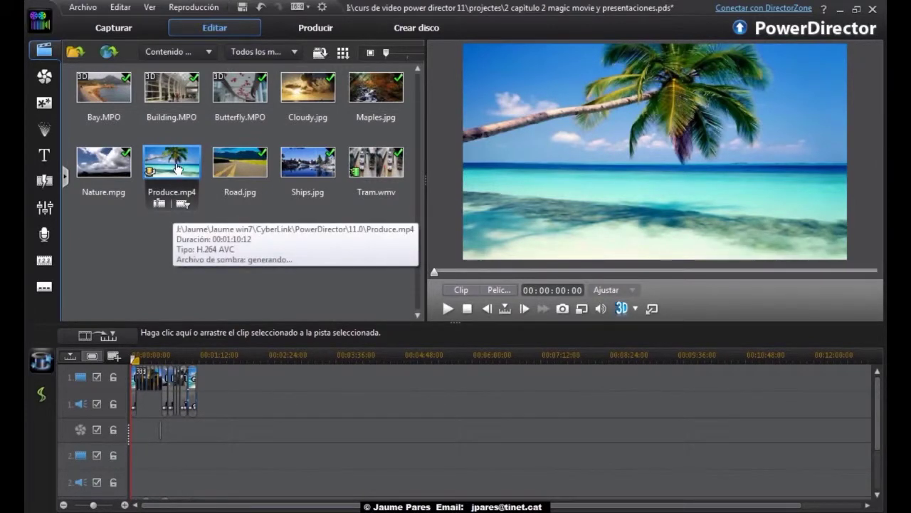
left_click(178, 166)
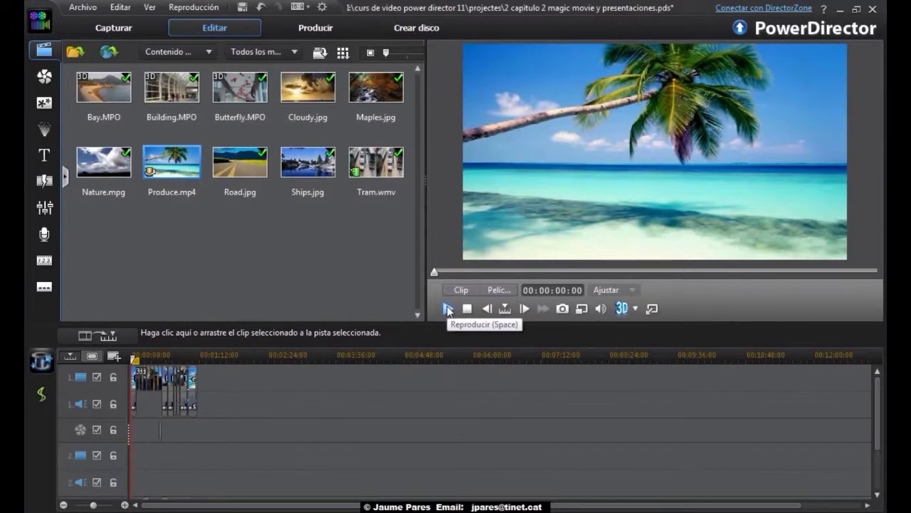
left_click(448, 308)
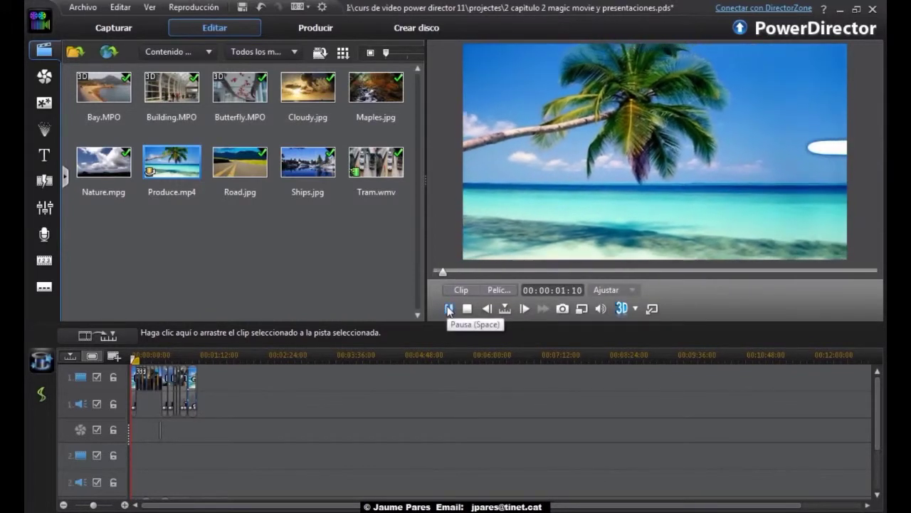